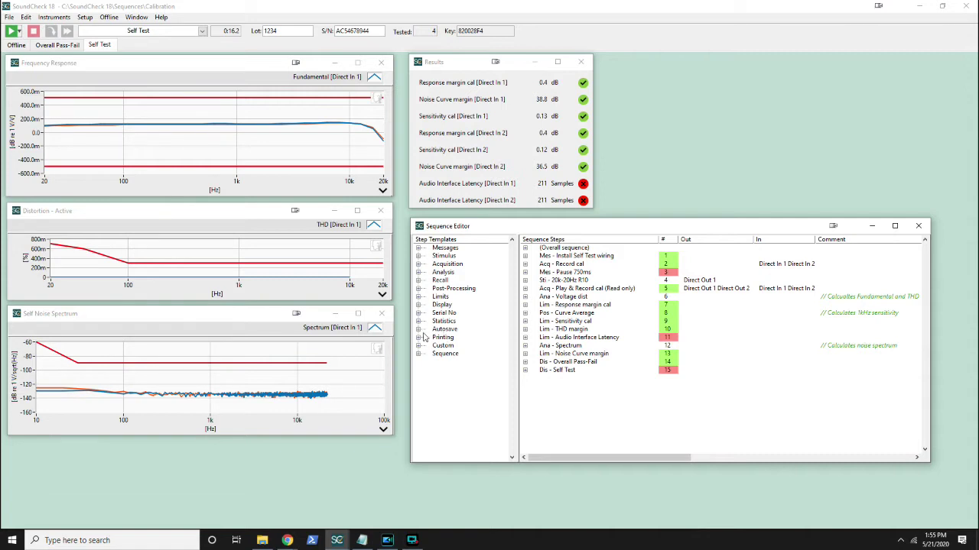
Drag the Print to Word template from Printing to the end of the Self Test sequence and open its settings
click(418, 338)
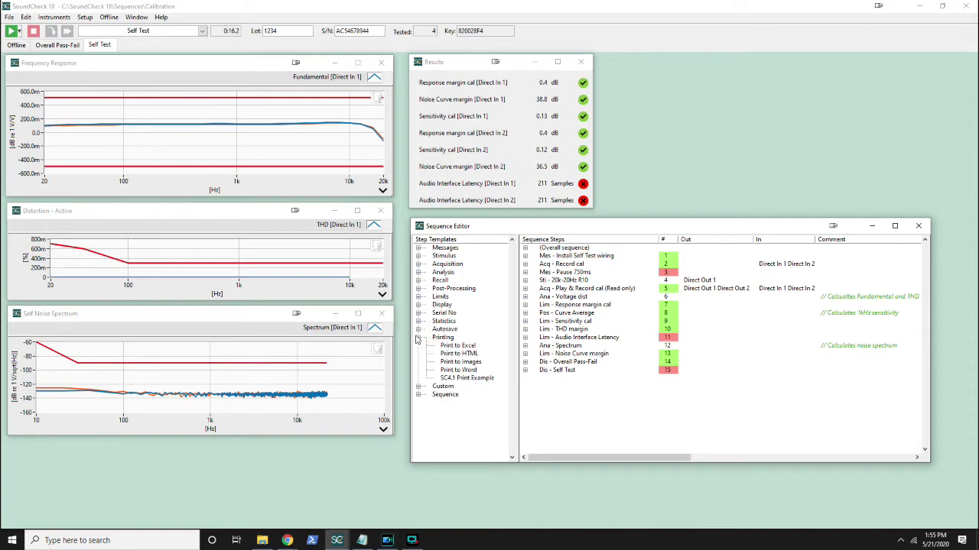
drag(468, 370, 555, 396)
double_click(556, 379)
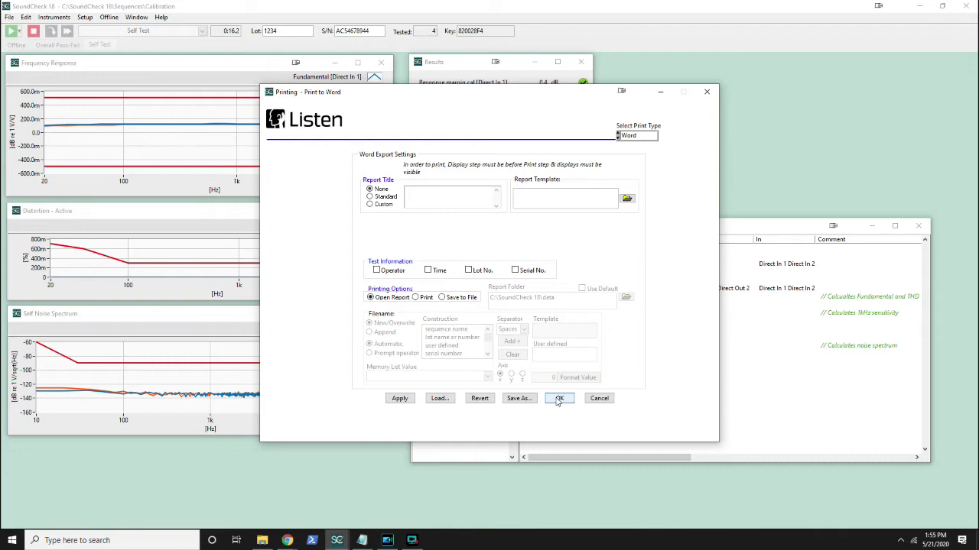
Accept the Print to Word settings, run the sequence past the wiring message, and review the Word output
click(560, 398)
key(F5)
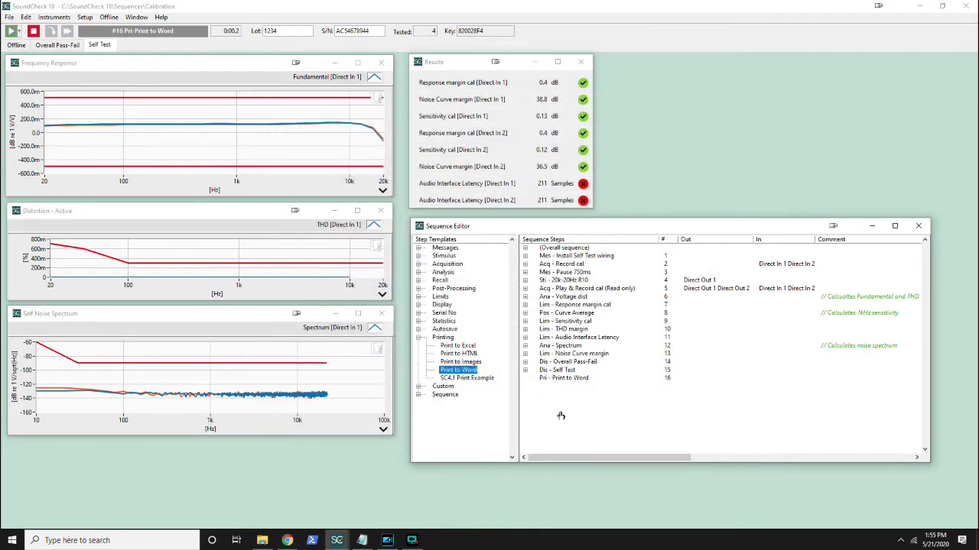
key(Return)
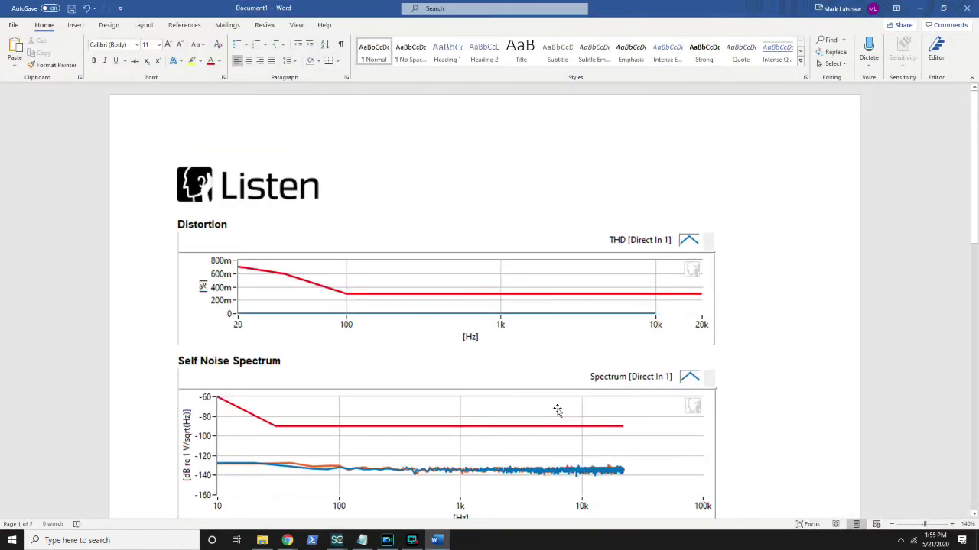
scroll(557, 410, down, 10)
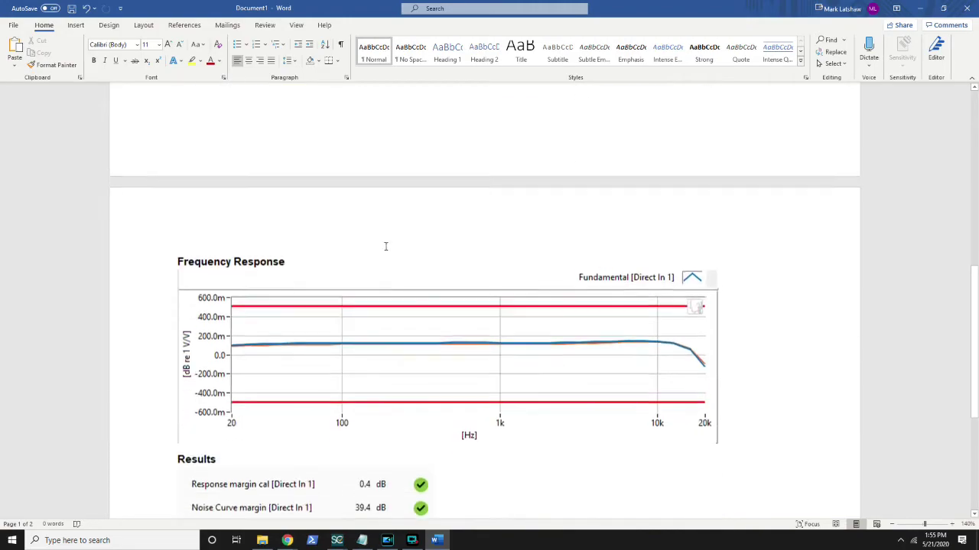
scroll(385, 246, down, 5)
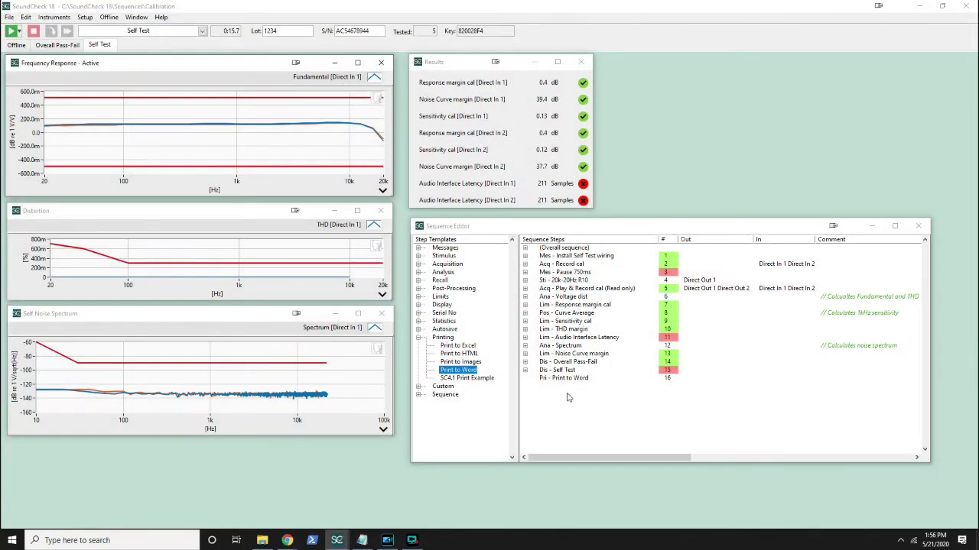
Tick Operator, Time, Lot No. and Serial No. under Test Information in the Print to Word step
double_click(569, 379)
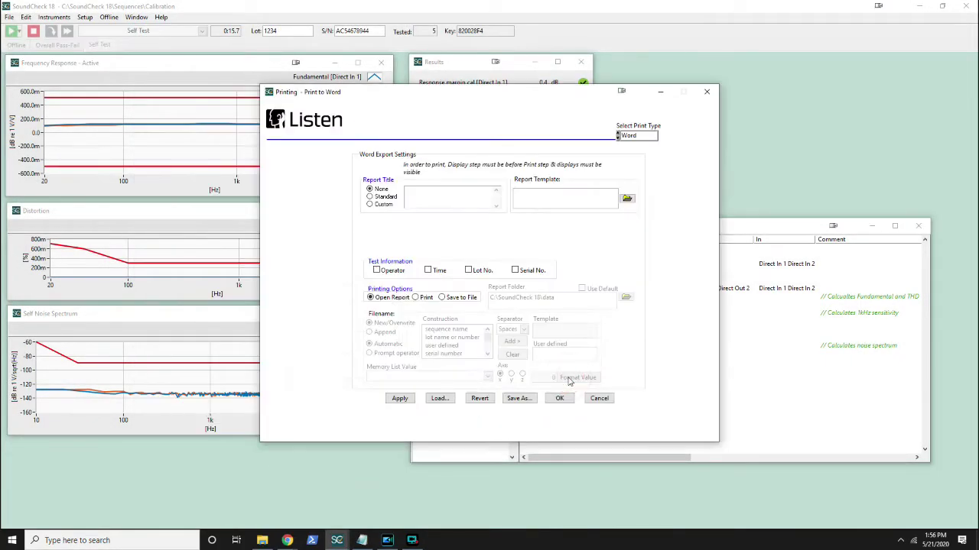
click(376, 271)
click(427, 271)
click(468, 270)
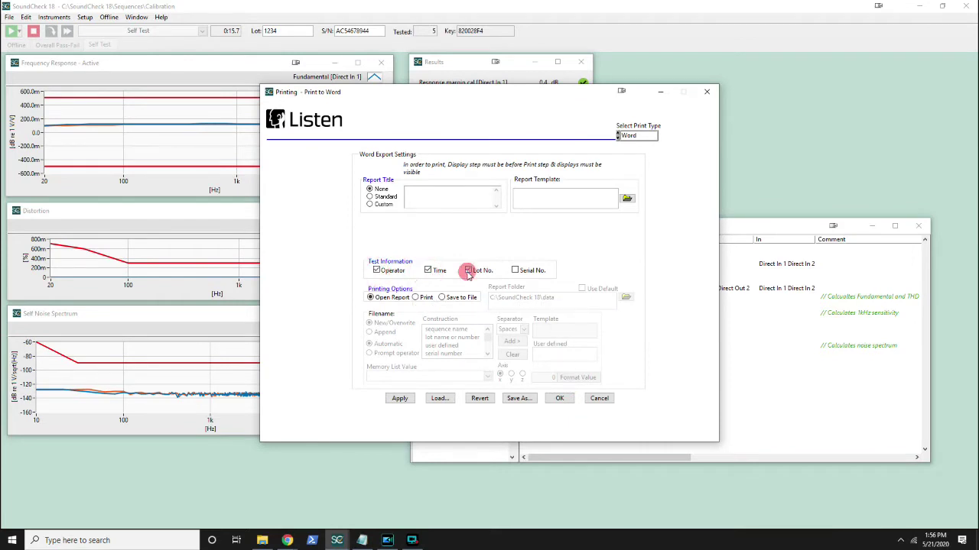
click(515, 272)
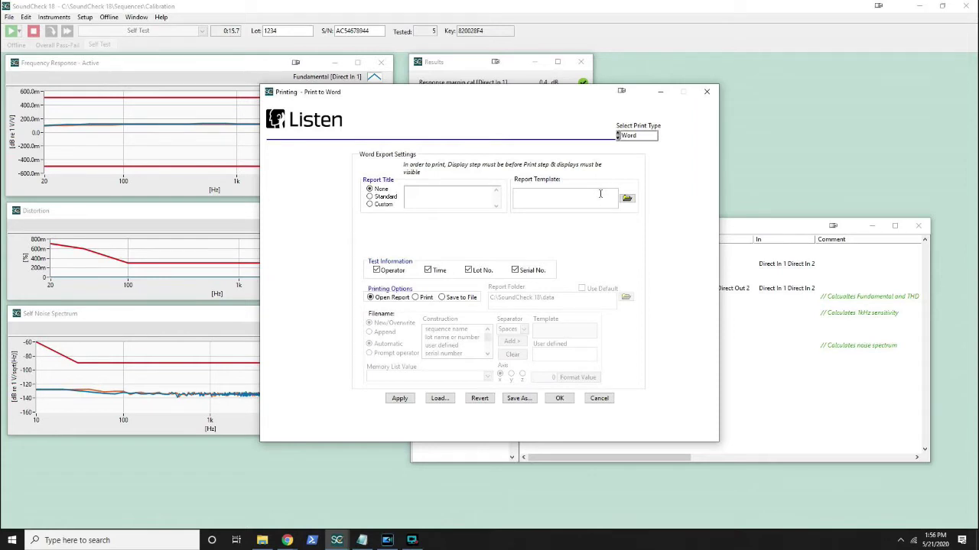
Set the Report Template to Self Test Report from the Report Templates\Word folder
click(627, 198)
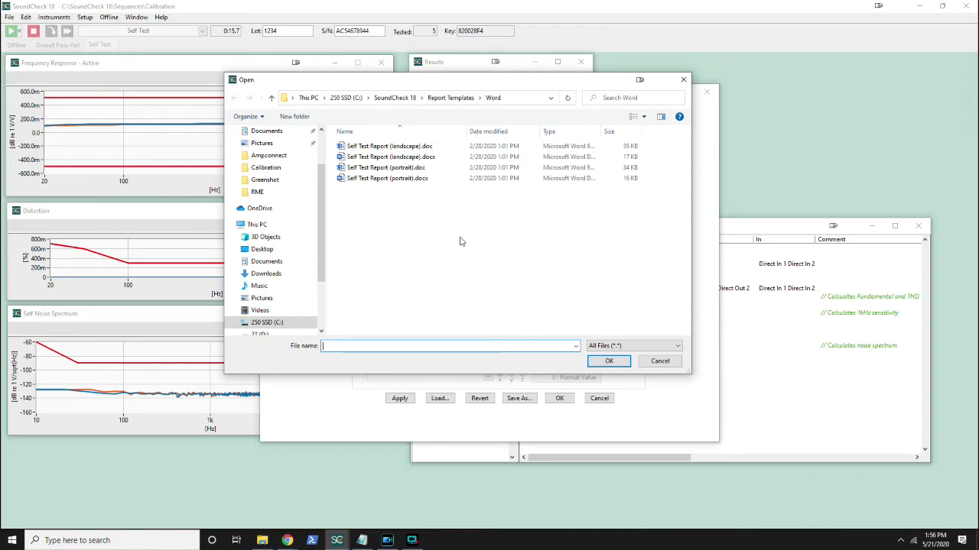
double_click(386, 145)
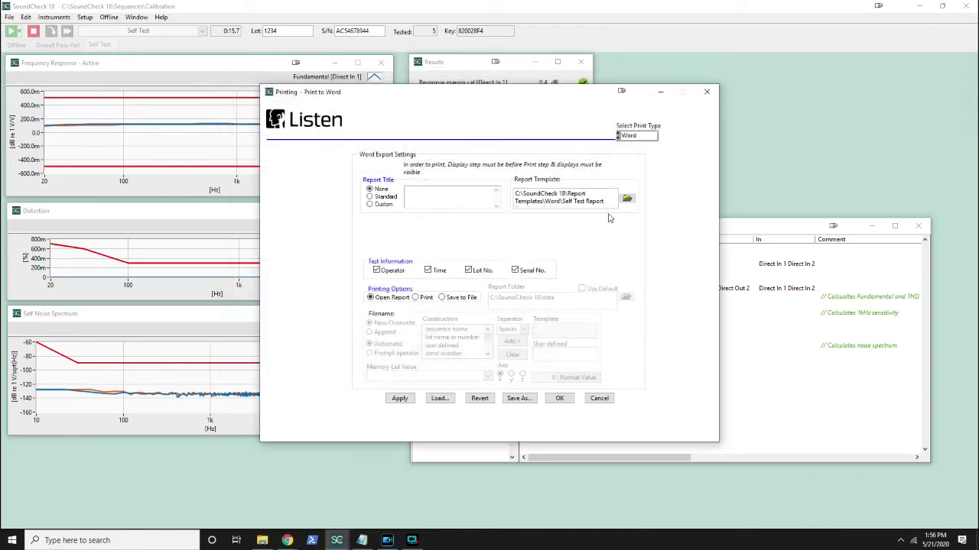
Apply the settings to print to Word, then scroll through the generated Self Test Report
click(399, 398)
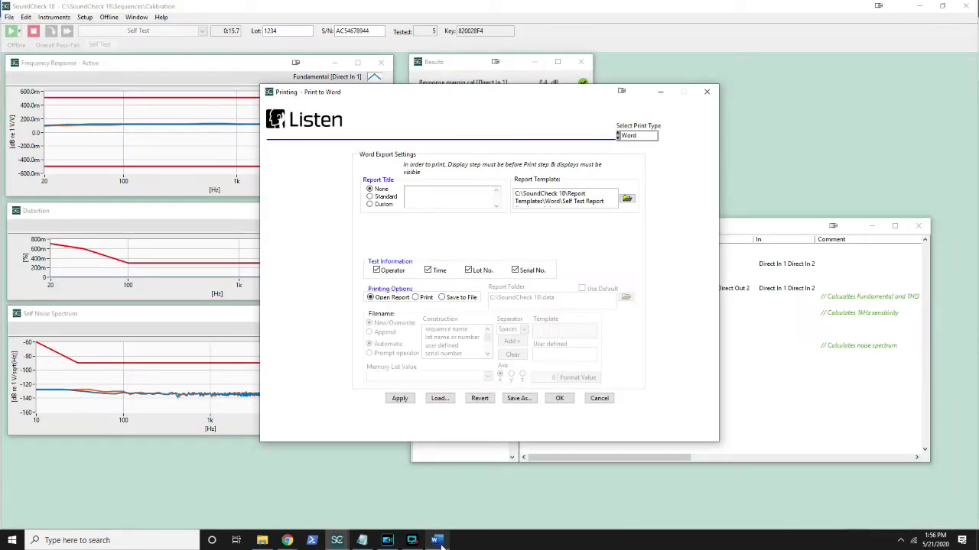
click(438, 542)
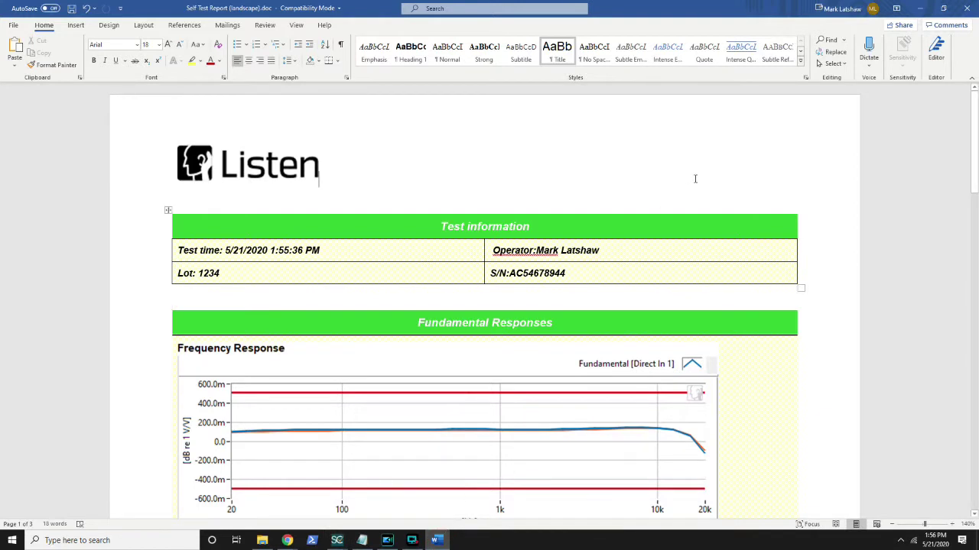
scroll(695, 179, down, 5)
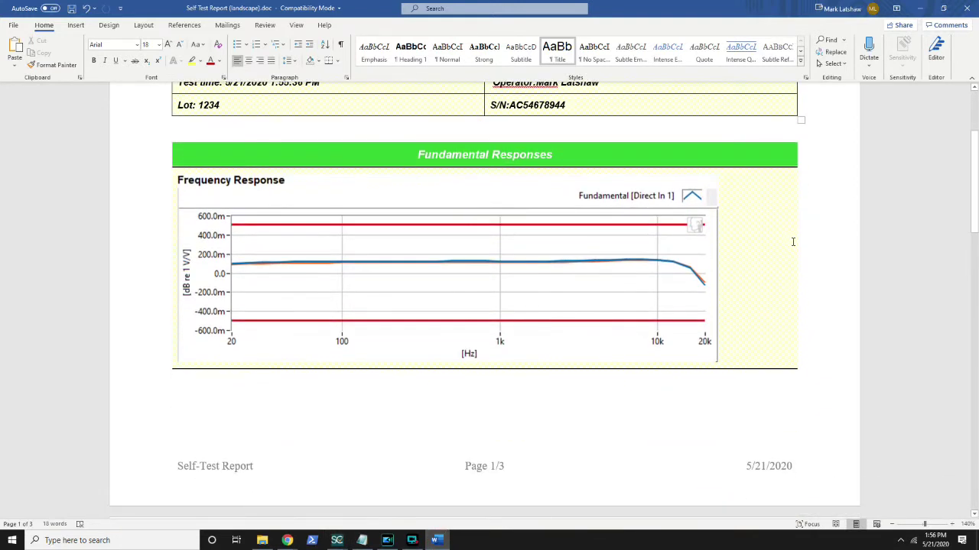
scroll(575, 116, up, 1)
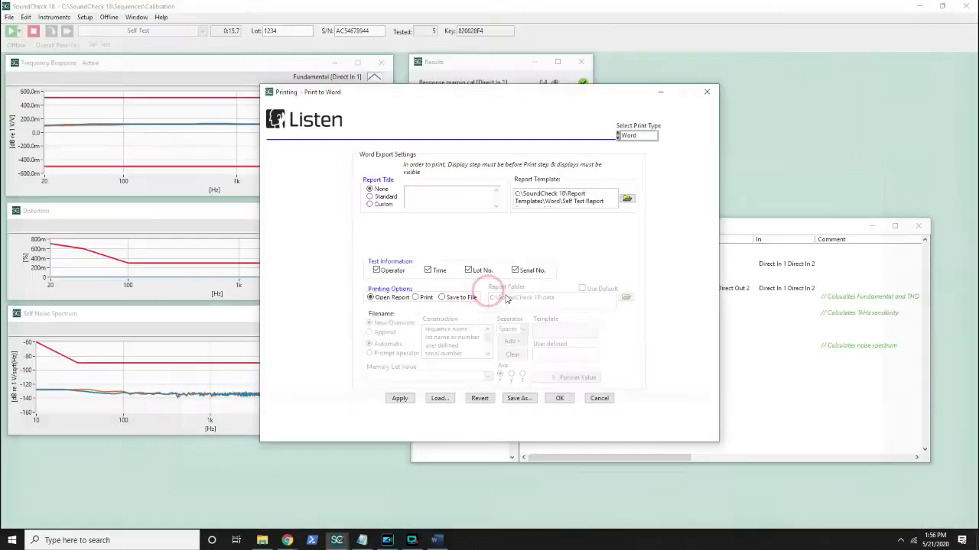
Set the print type to Excel with the Report Templates\Excel\Self Test Report.xls template and apply
click(619, 144)
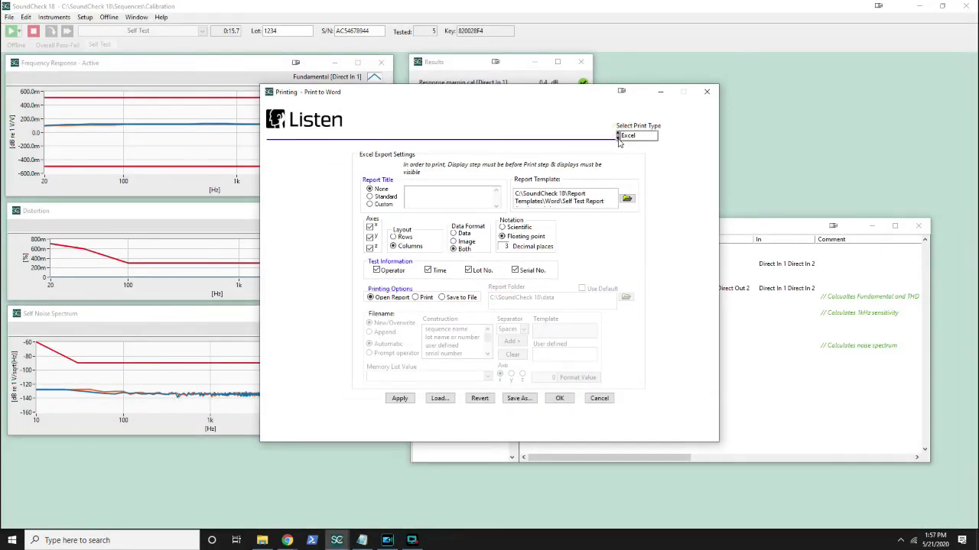
click(627, 199)
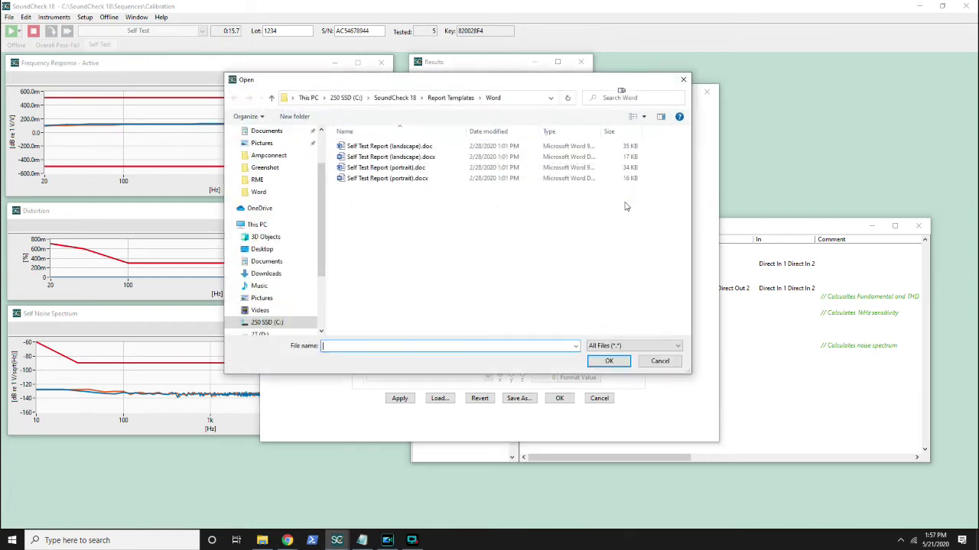
click(464, 98)
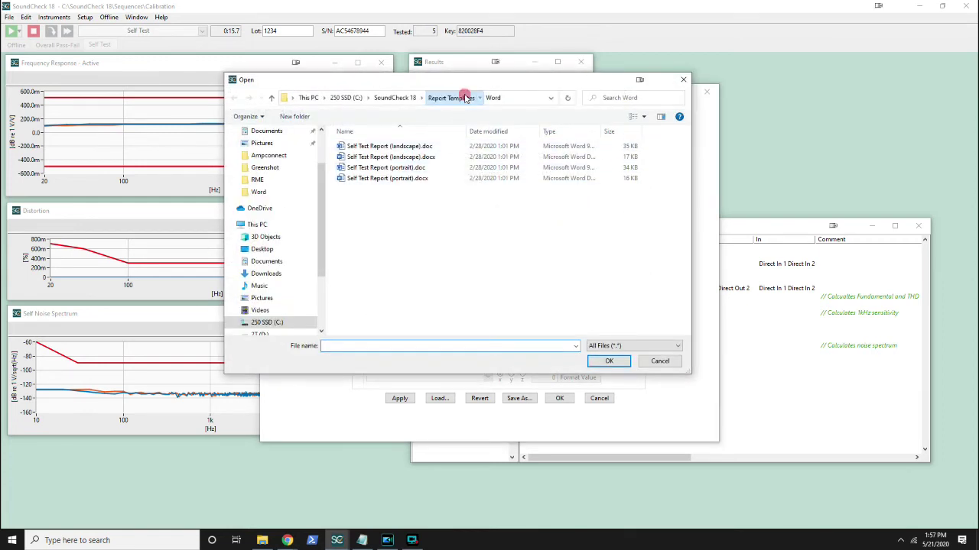
double_click(399, 147)
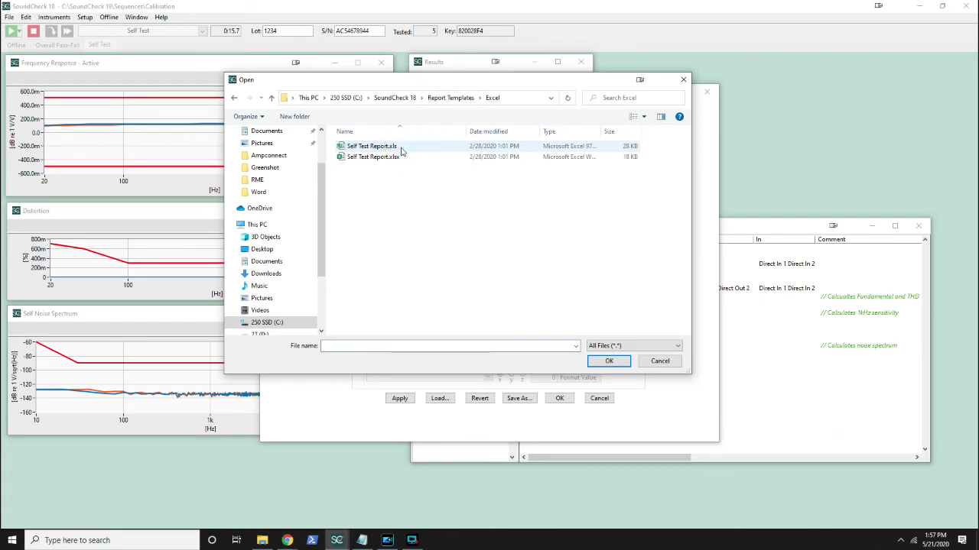
double_click(400, 146)
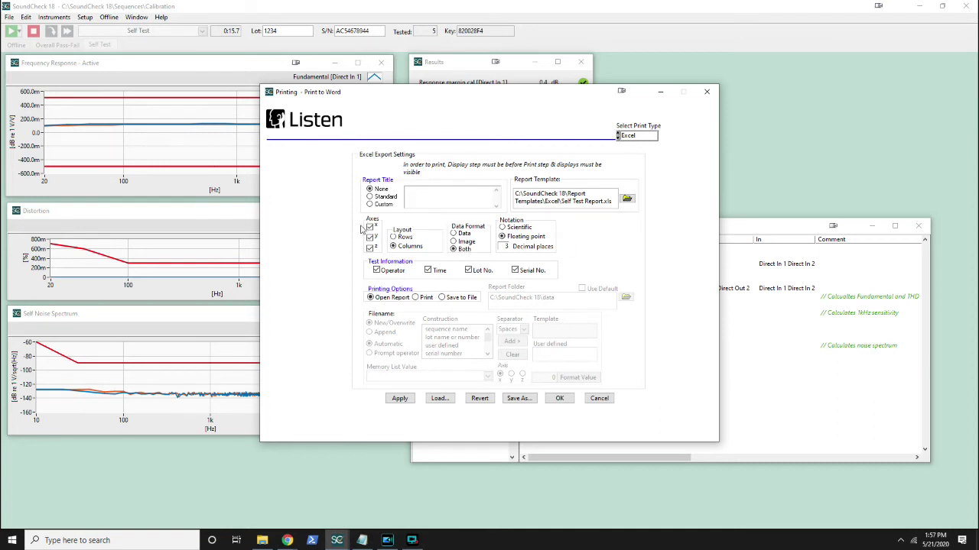
click(401, 398)
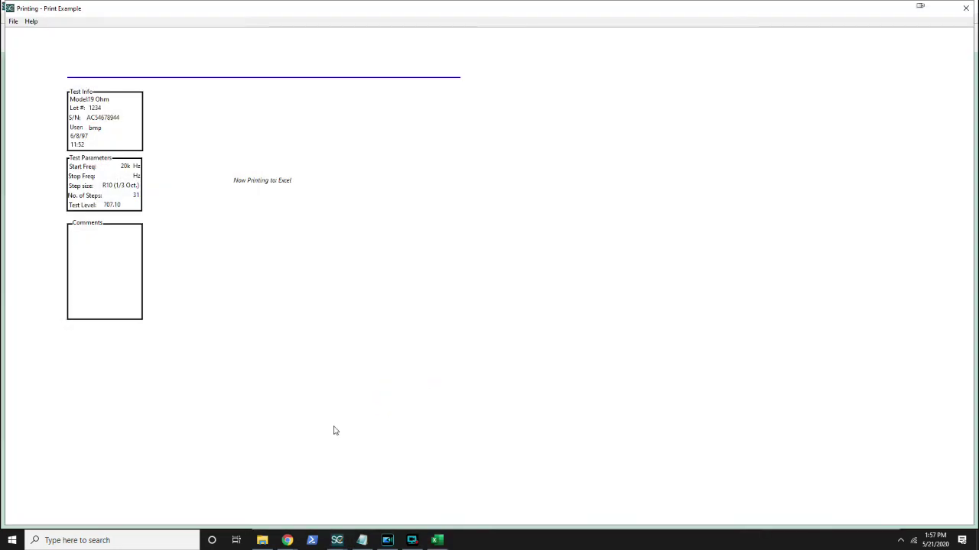
Review the Self Test, THD and Spectrum sheets of the Excel report, then cancel the print settings
click(440, 542)
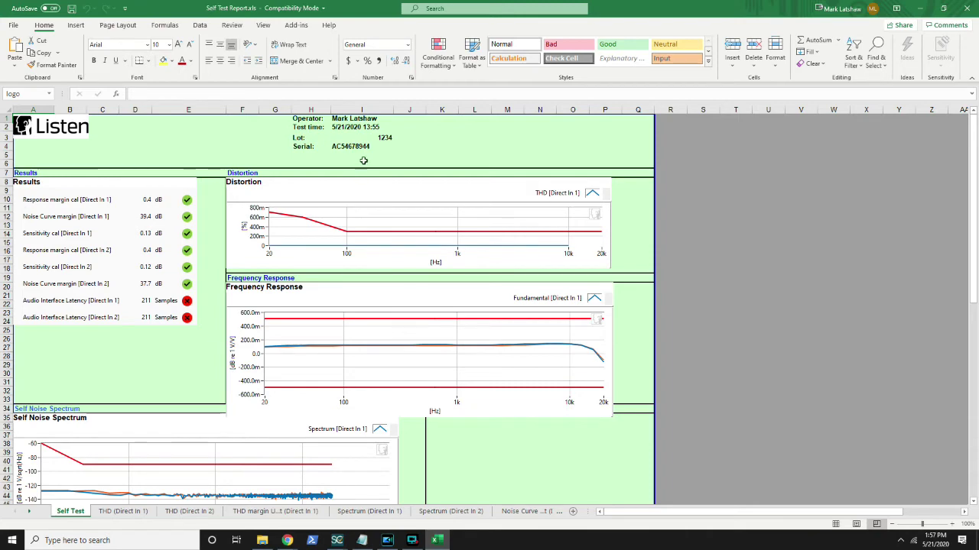
scroll(523, 208, down, 2)
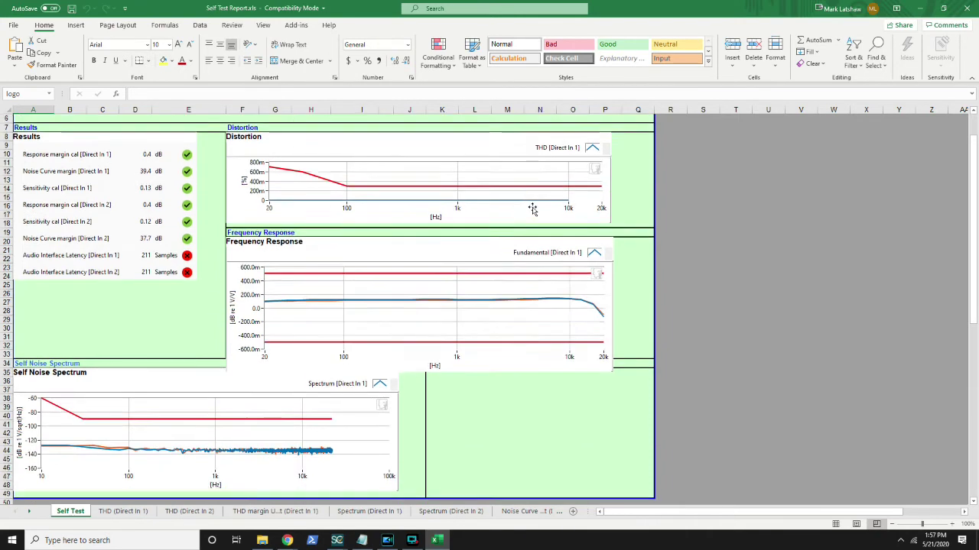
scroll(512, 249, up, 1)
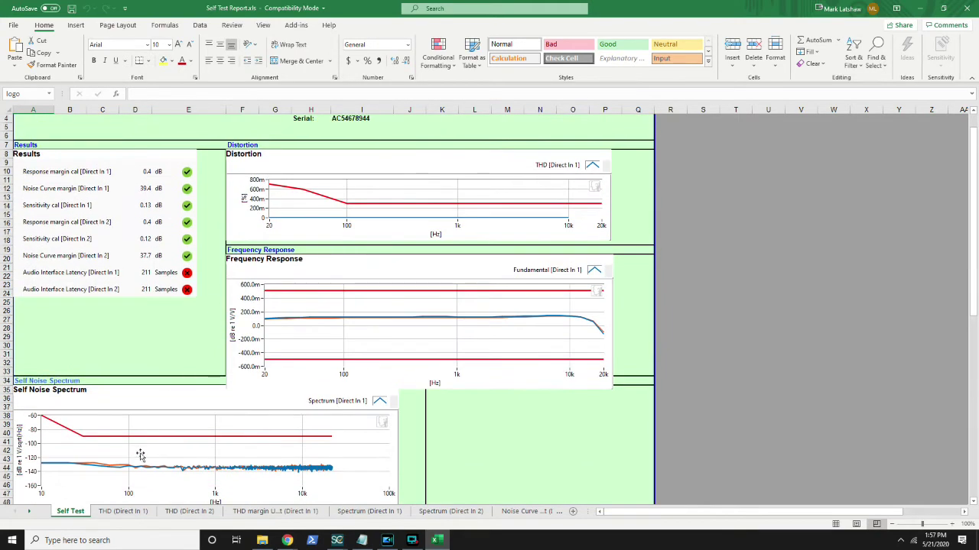
click(121, 512)
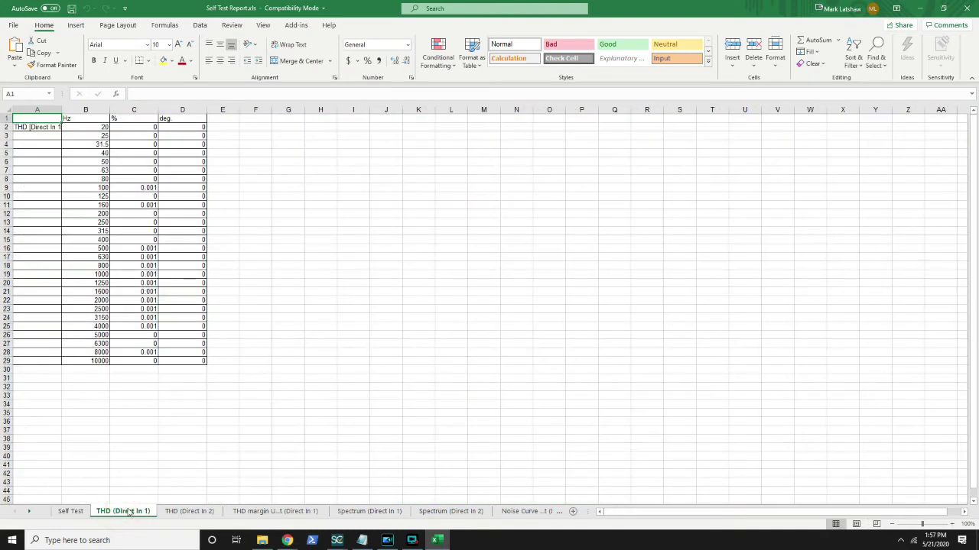
click(186, 511)
click(257, 511)
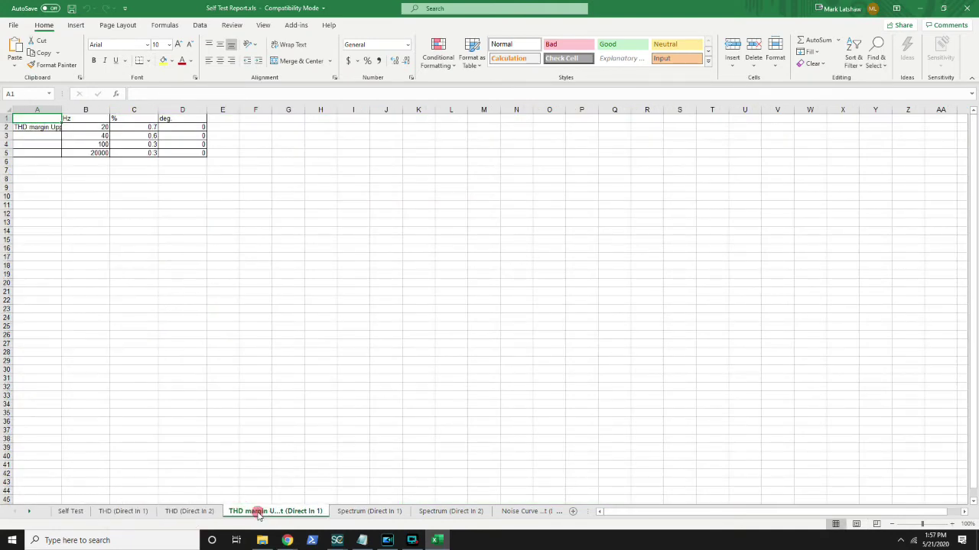
click(449, 512)
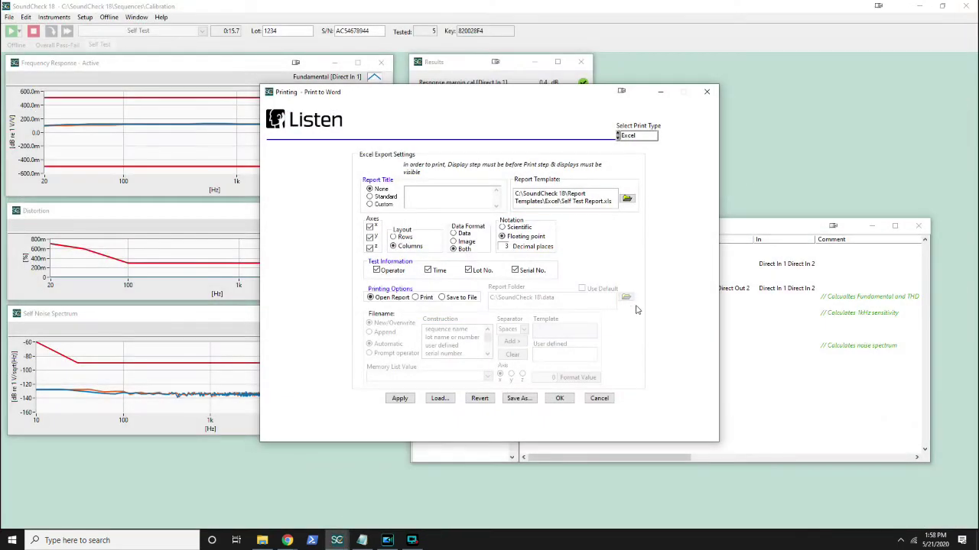
click(596, 397)
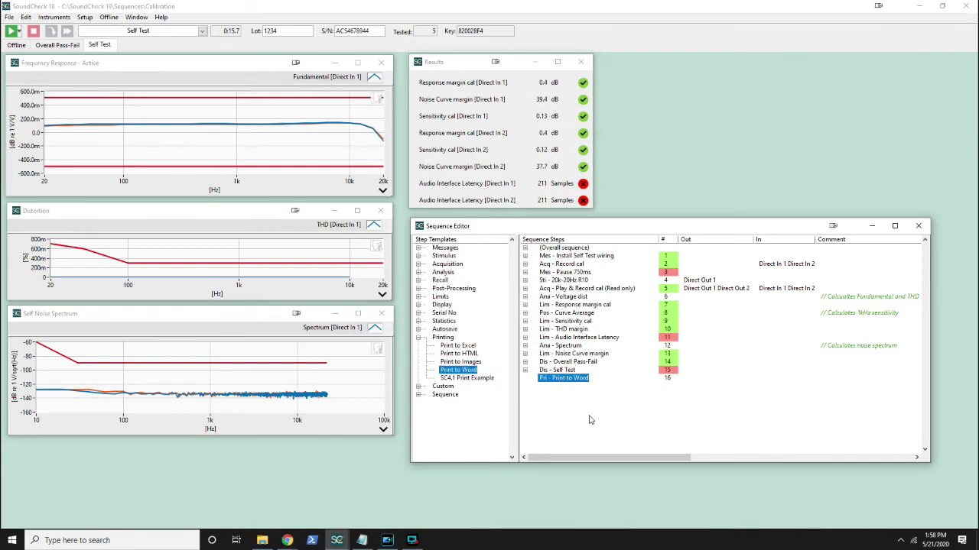
Replace the Print to Word step with Autosave > Save Data to Excel - Overwrite
right_click(578, 379)
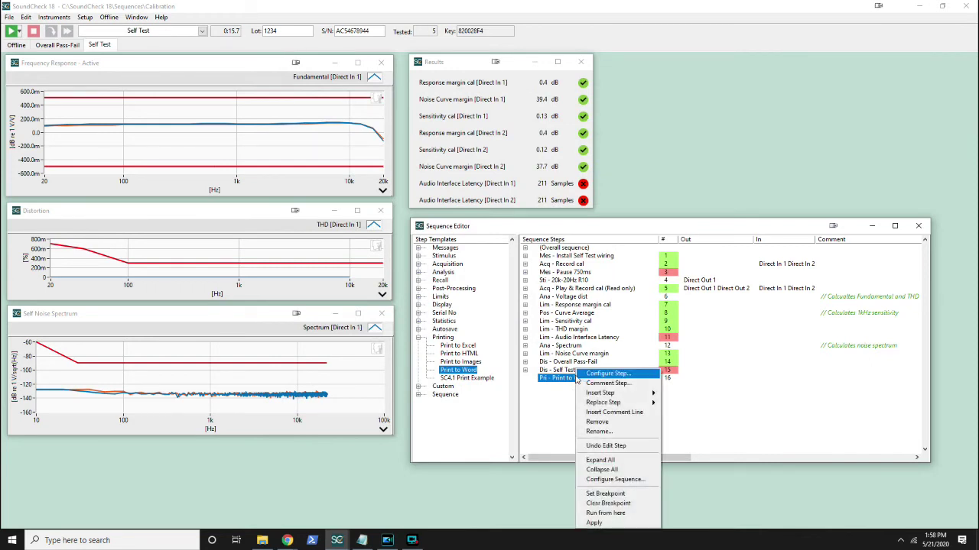
mouse_move(627, 407)
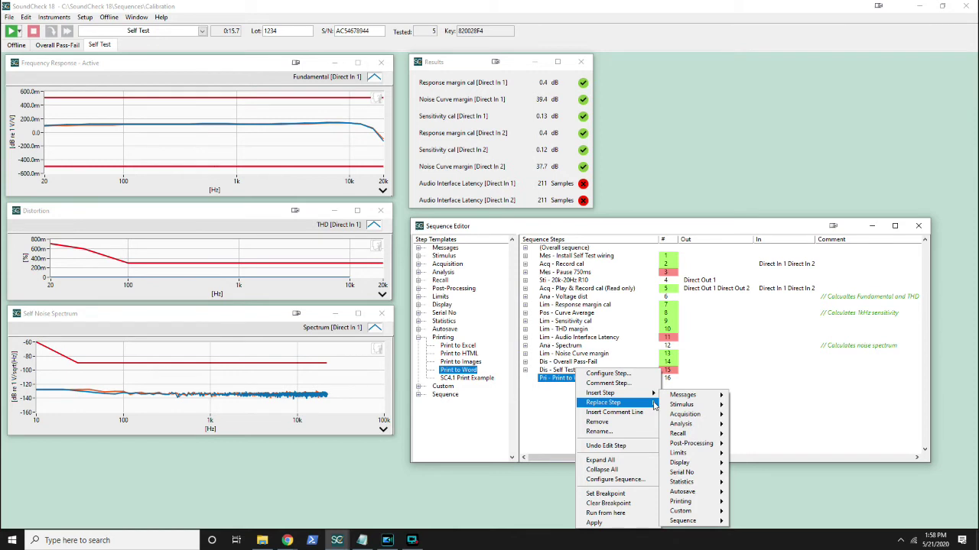
mouse_move(722, 493)
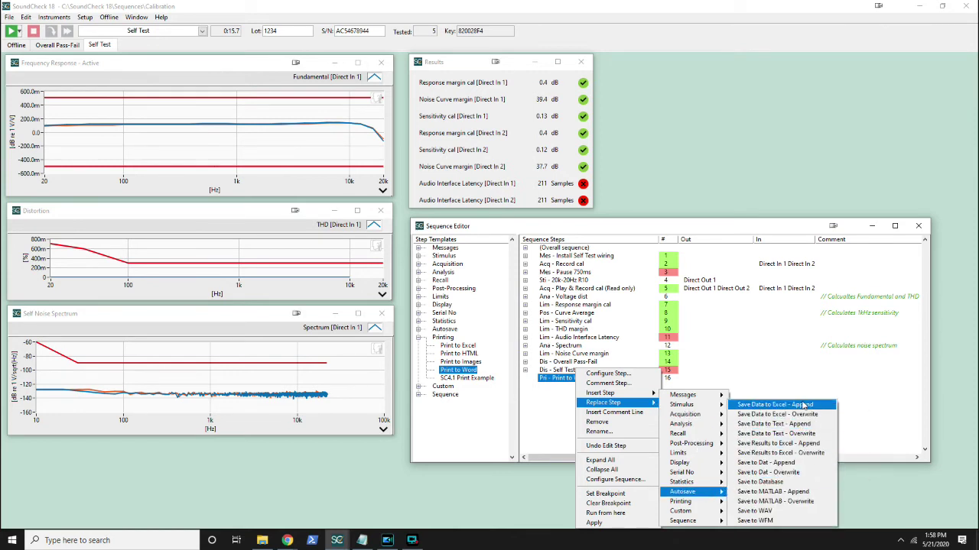
click(795, 417)
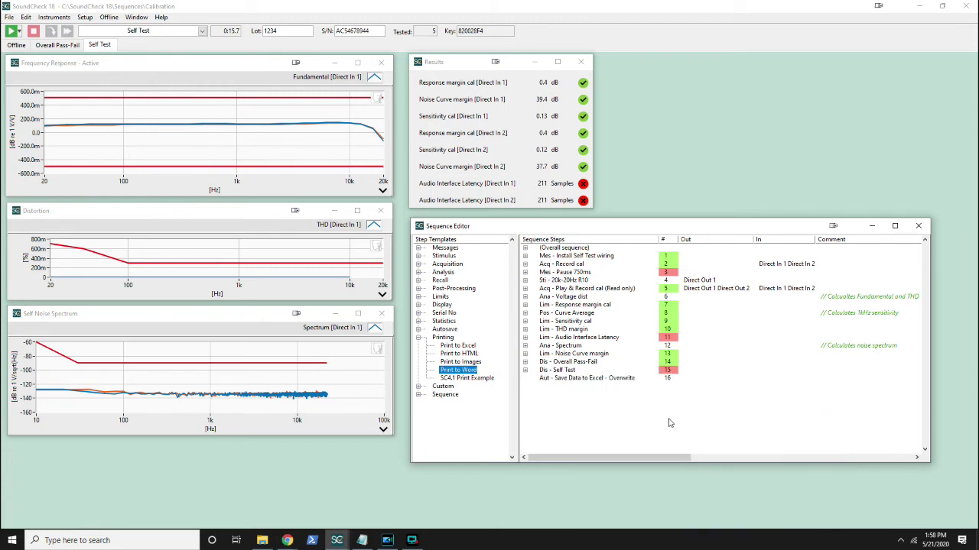
Select Fundamental [Direct In 1], THD [Direct In 1] and THD [Direct In 2] in the autosave step and apply
double_click(561, 379)
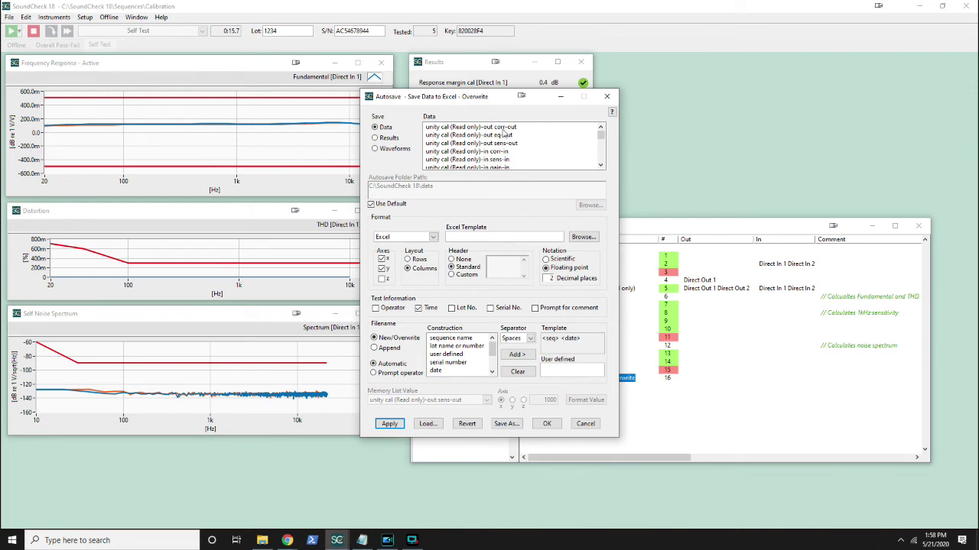
scroll(504, 134, down, 1)
scroll(526, 134, down, 5)
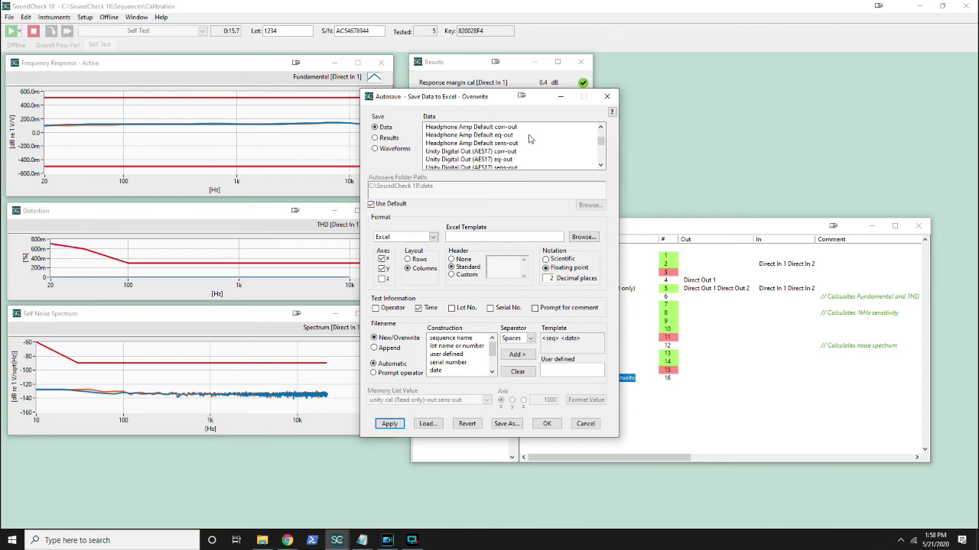
click(529, 138)
scroll(530, 138, down, 2)
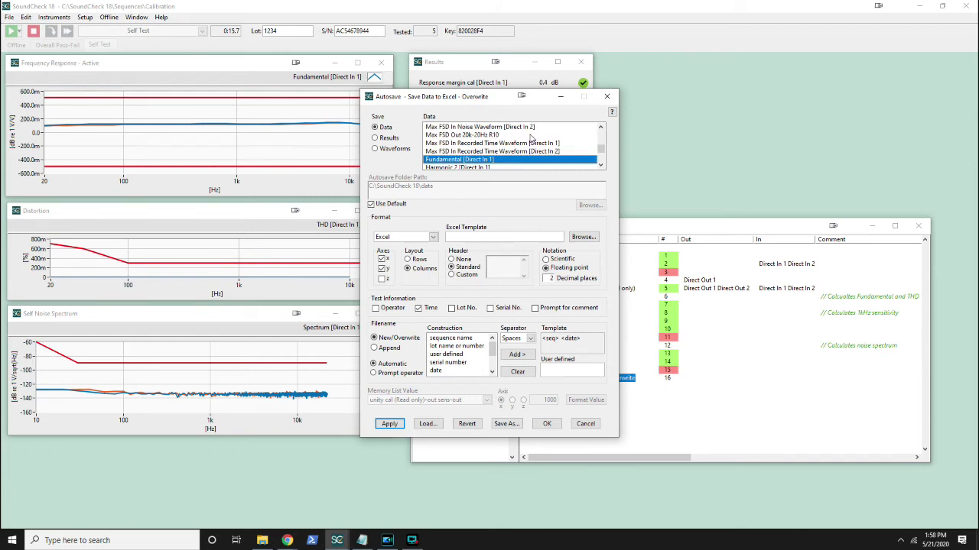
scroll(528, 140, down, 3)
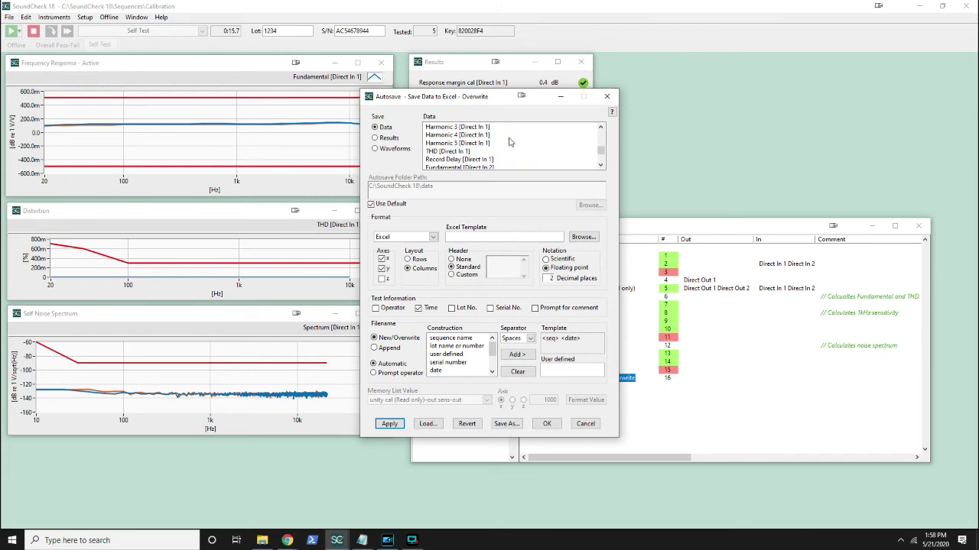
click(461, 152)
scroll(515, 155, down, 1)
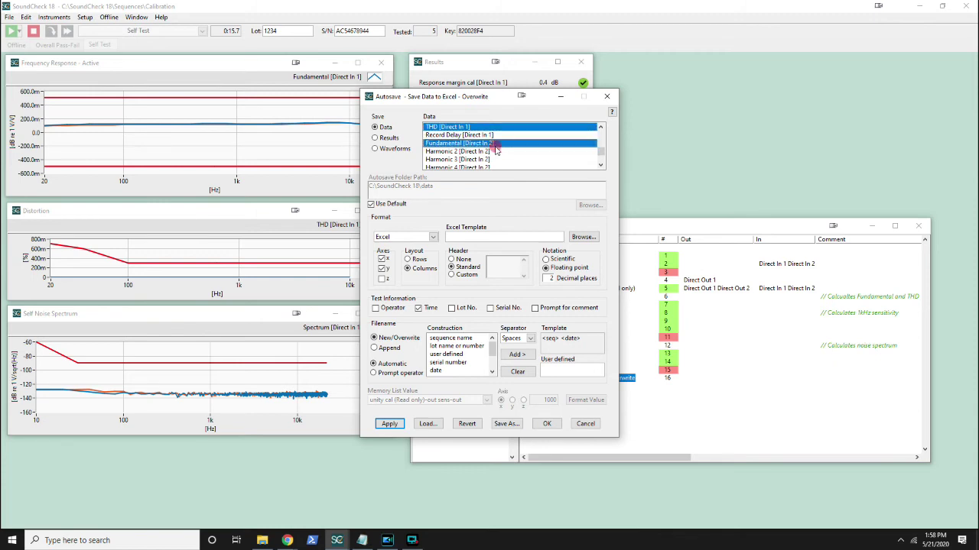
scroll(495, 148, down, 1)
click(462, 160)
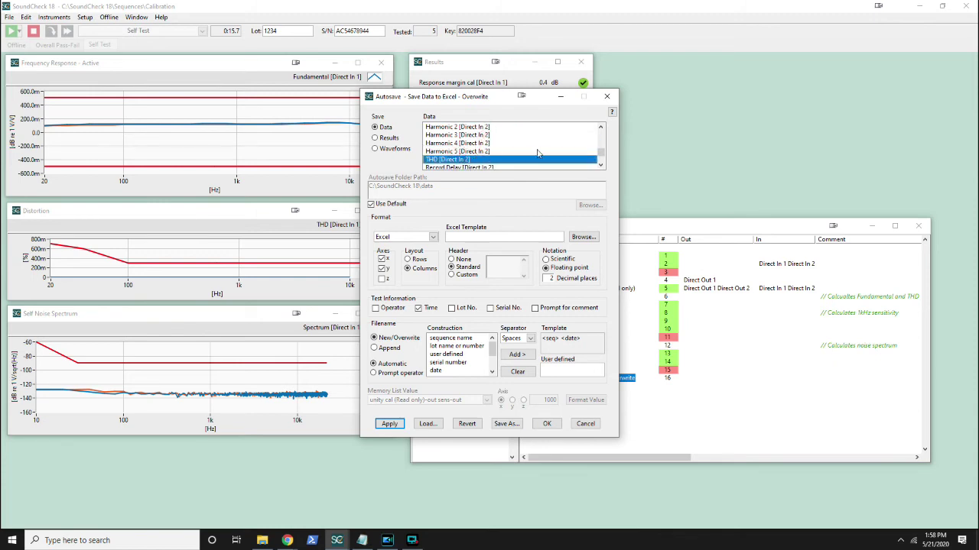
click(390, 424)
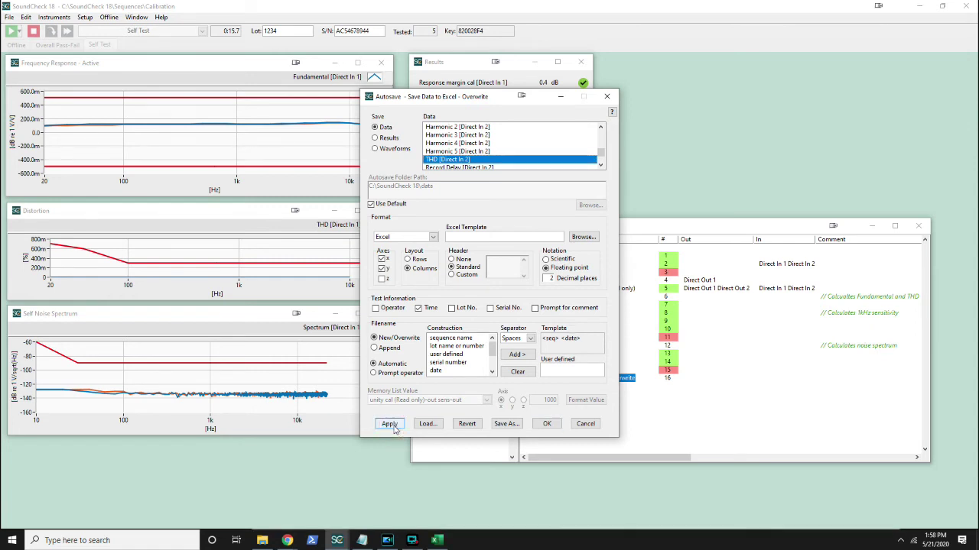
Open Self Test 5-21-2020.xlsx from the SoundCheck 18 data folder
click(262, 541)
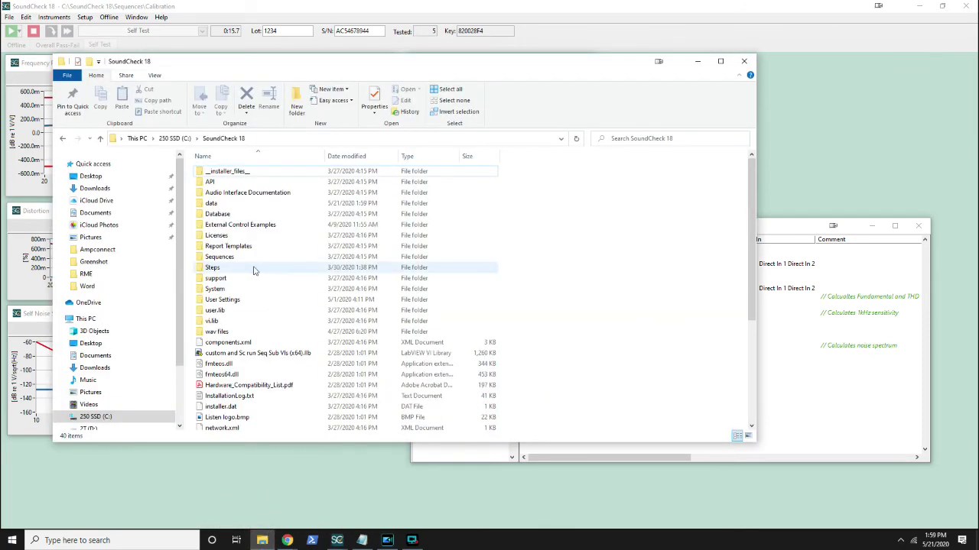
double_click(260, 202)
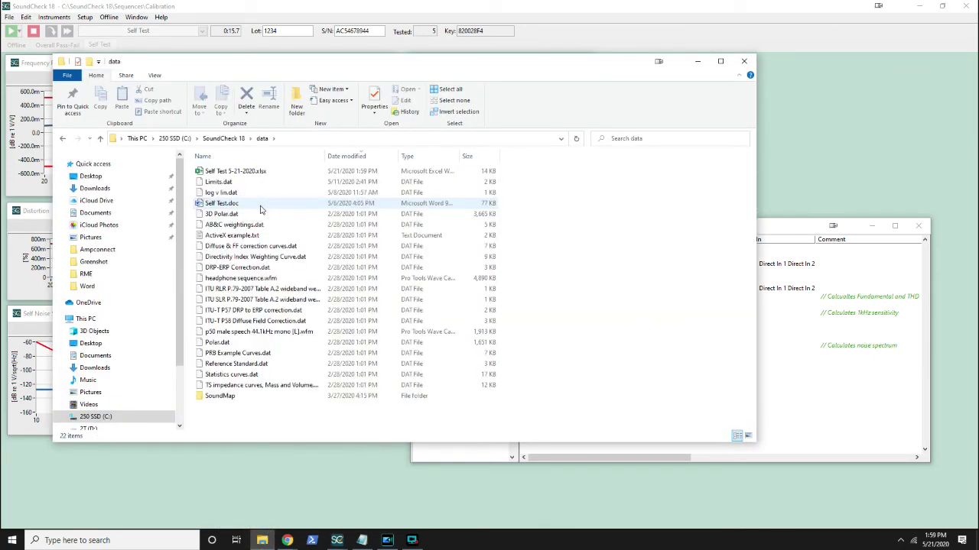
double_click(284, 175)
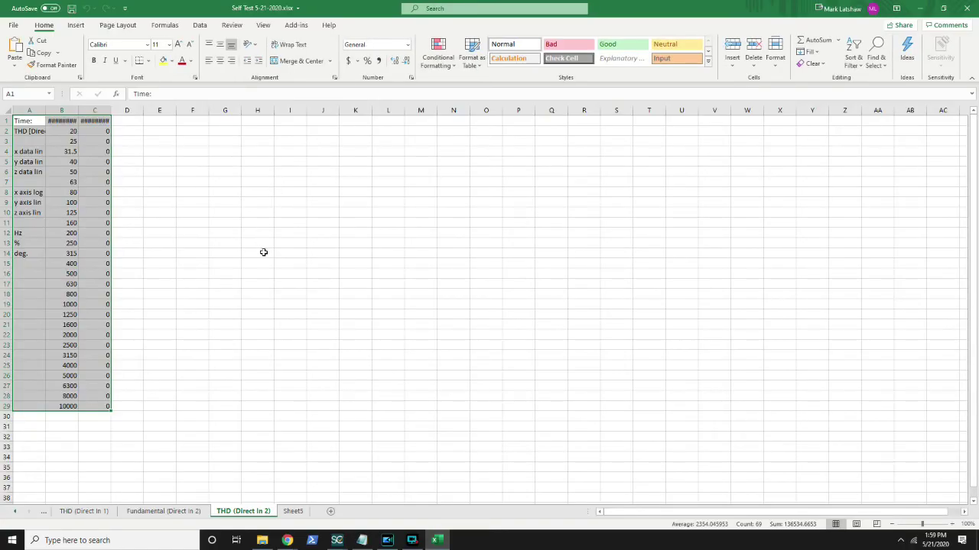
View the Fundamental (Direct In 2), THD (Direct In 1) and Fundamental (Direct In 1) sheets
click(263, 253)
click(164, 511)
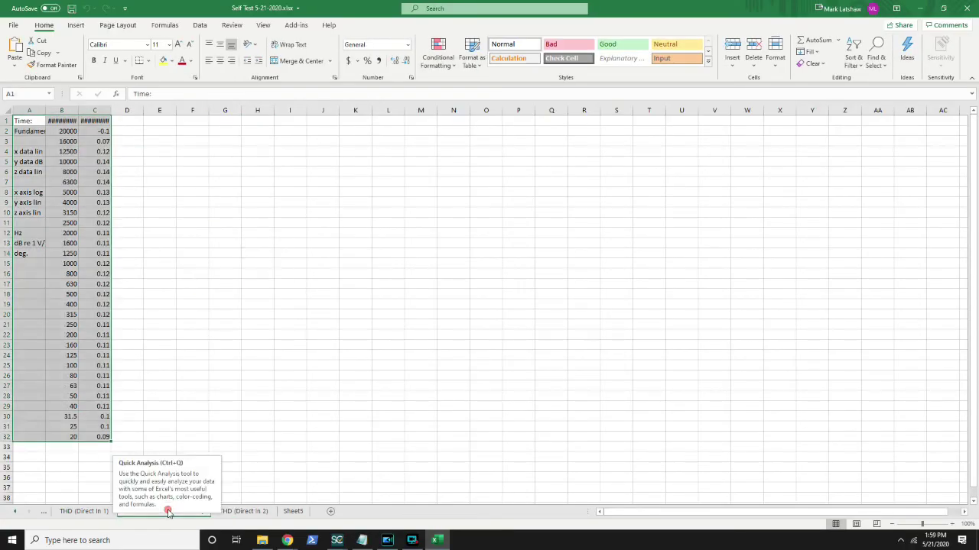
click(79, 511)
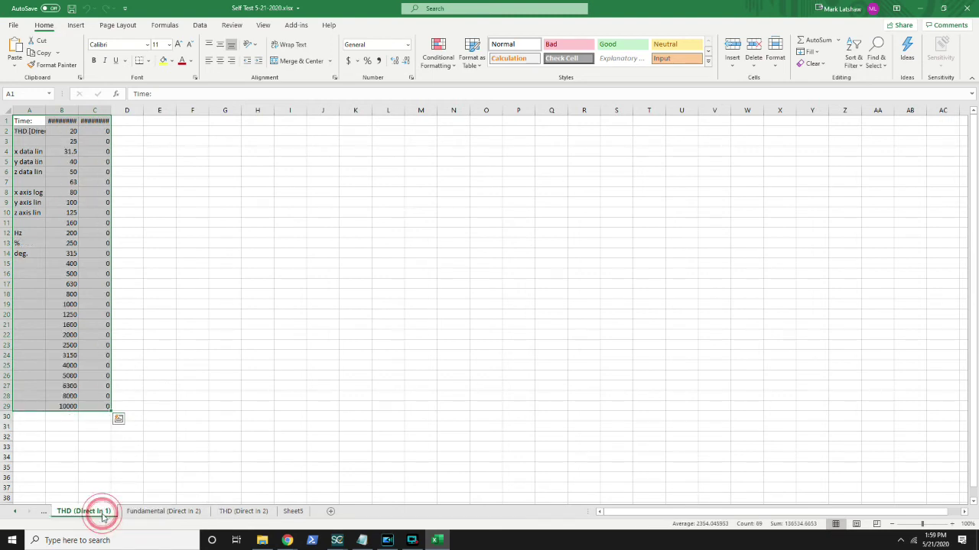
click(16, 511)
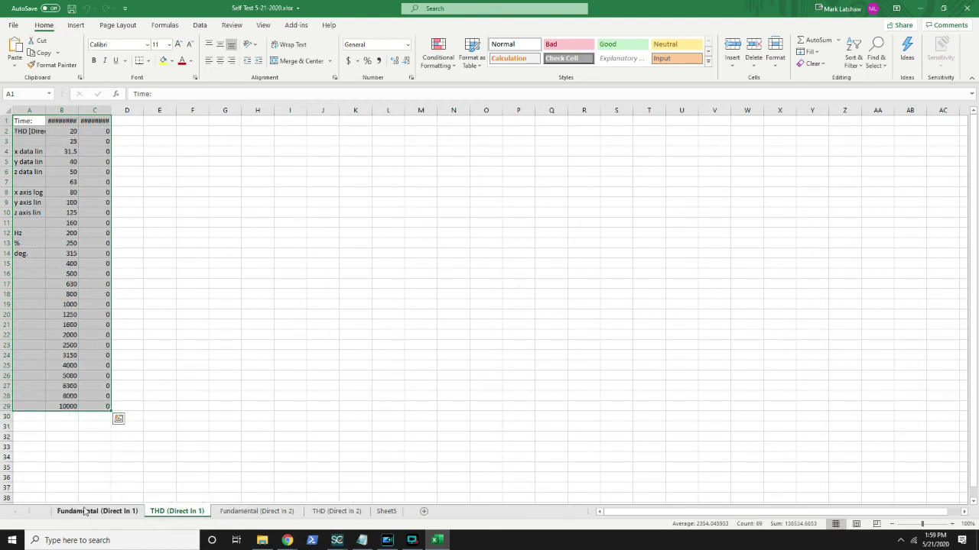
click(84, 511)
click(14, 510)
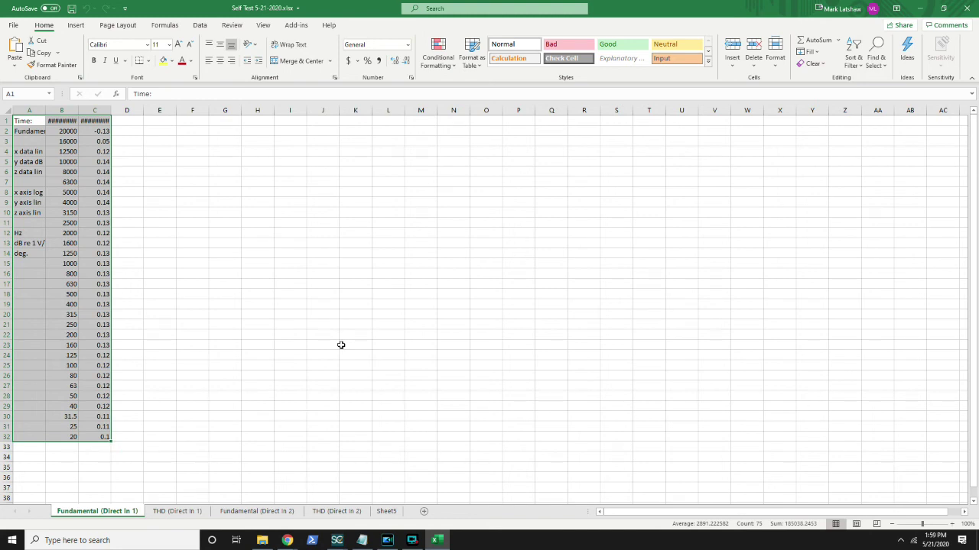
click(341, 345)
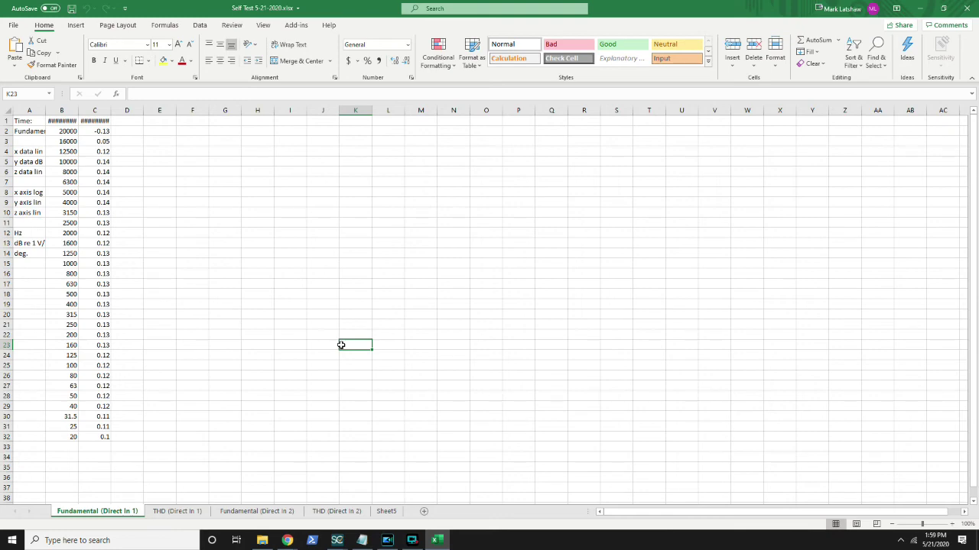
Switch to the Single Headset Master Report workbook and select the delay PASS result in cell F60 of the Headset Summary
key(alt+Tab)
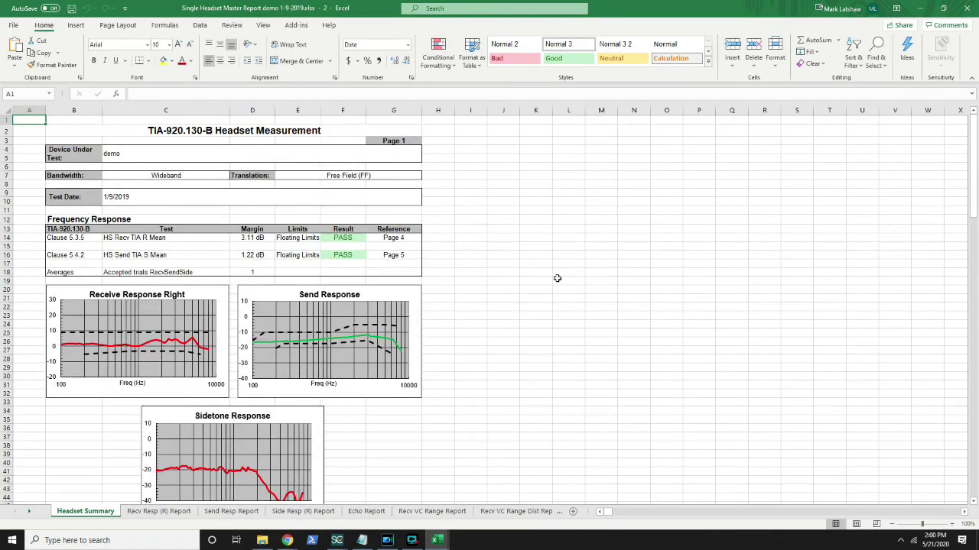
scroll(560, 280, down, 2)
scroll(559, 284, down, 3)
scroll(557, 283, down, 5)
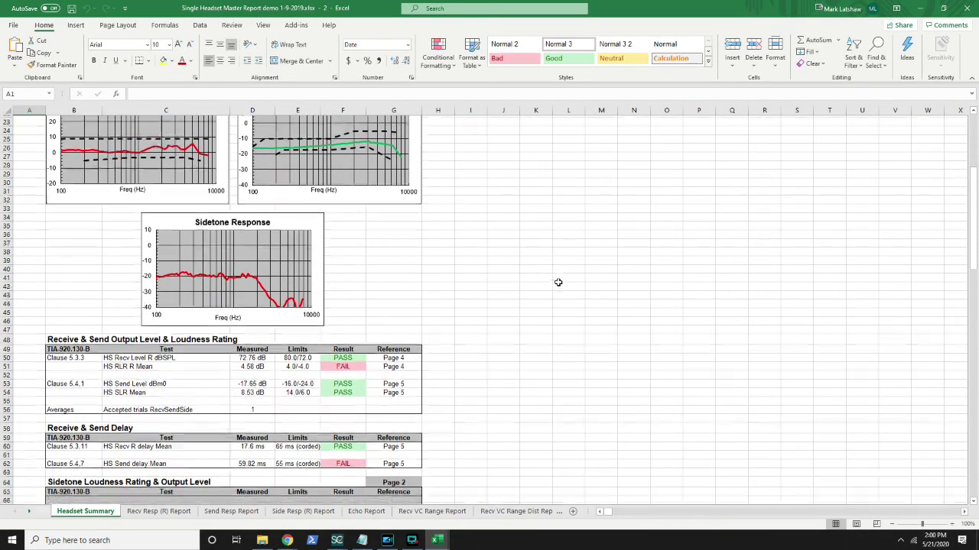
scroll(543, 286, down, 3)
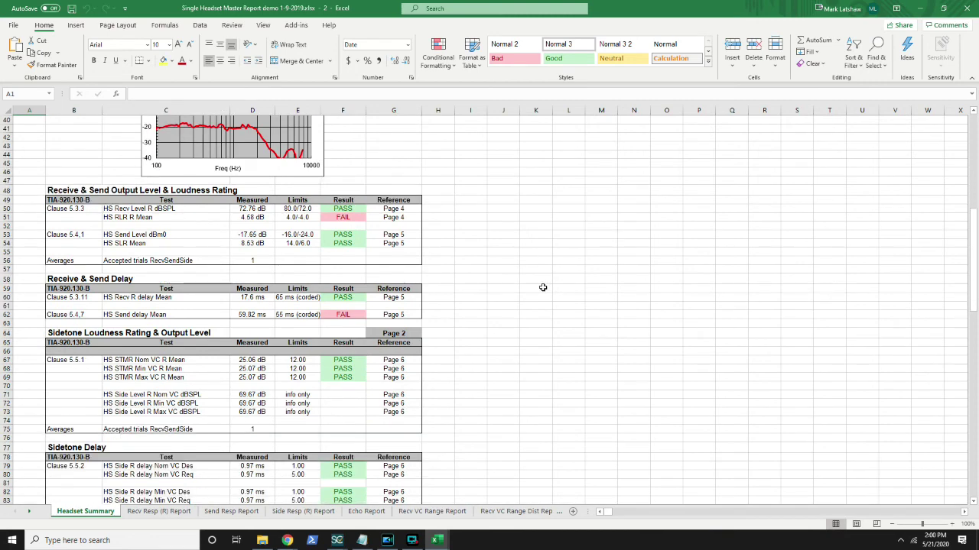
click(357, 299)
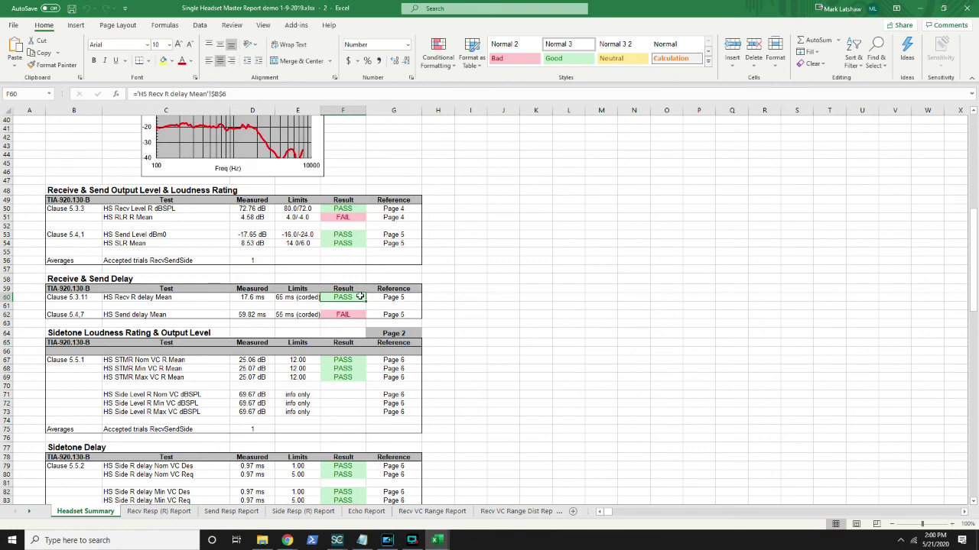
Activate the HS Recv R delay Mean sheet and select its PASS result in cell B6
right_click(29, 511)
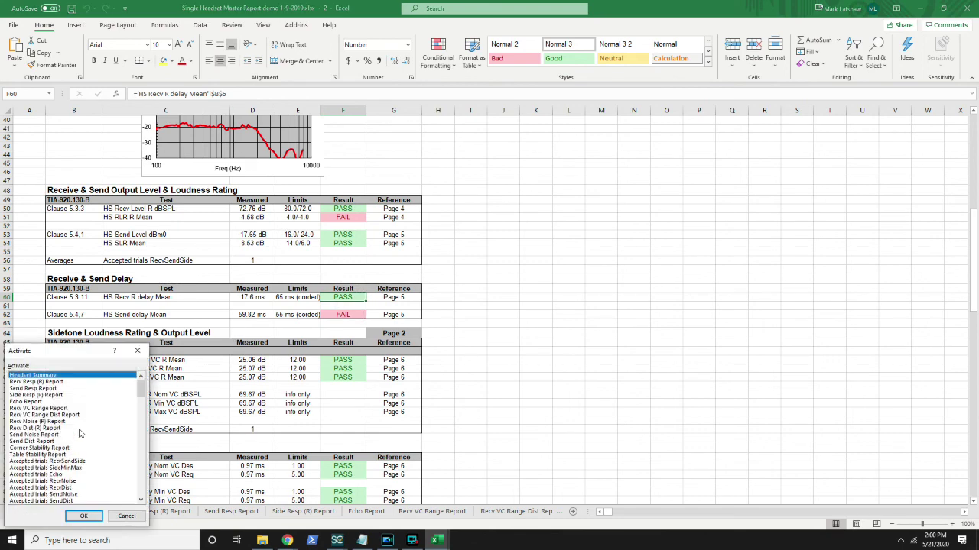
drag(138, 390, 141, 411)
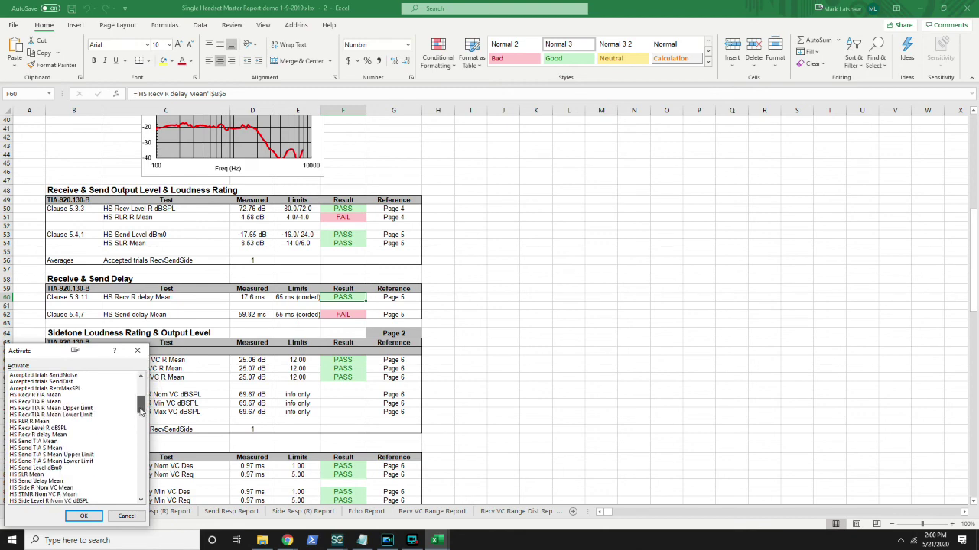
click(77, 435)
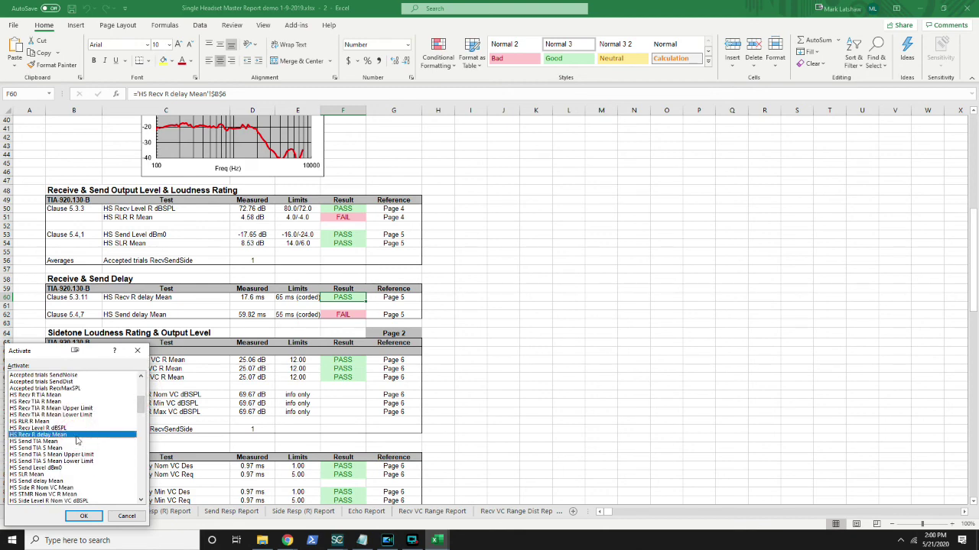
double_click(77, 435)
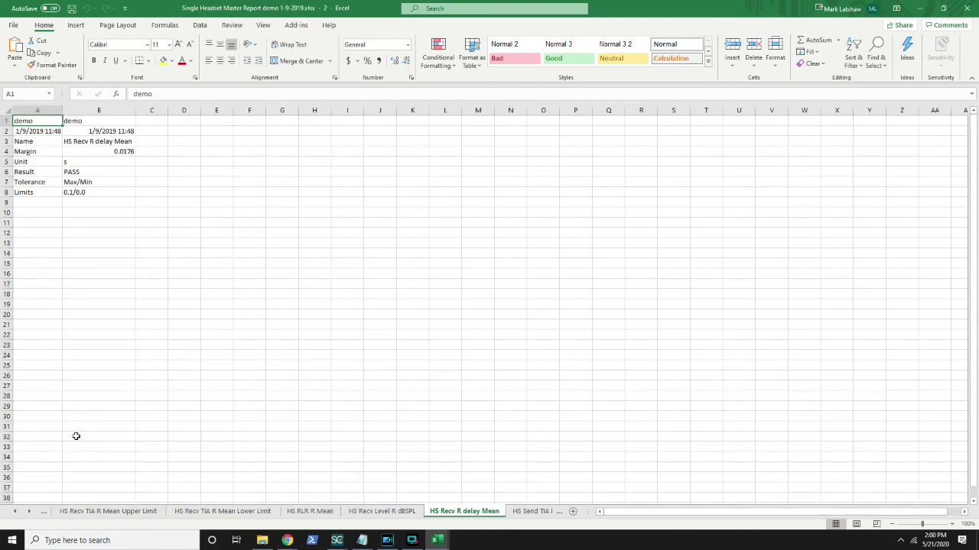
click(110, 173)
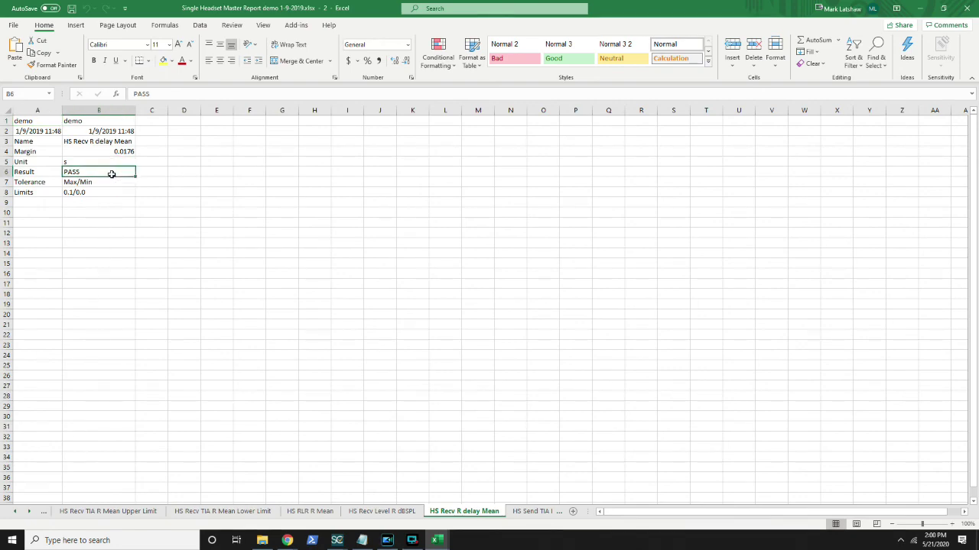